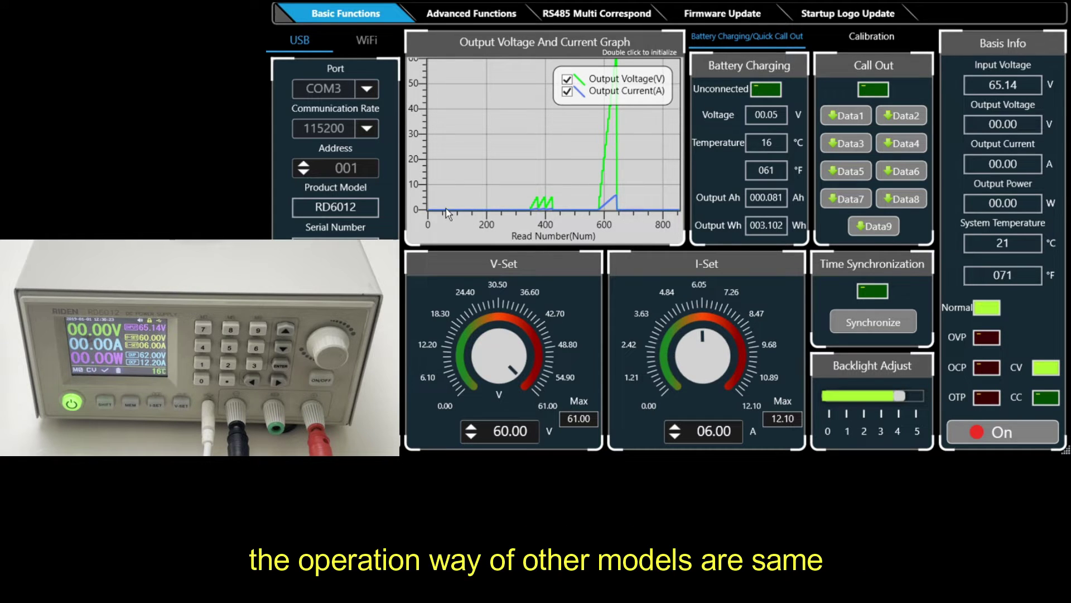
Step: Switch to the Advanced Functions page showing the programming output table and scan settings
left_click(478, 16)
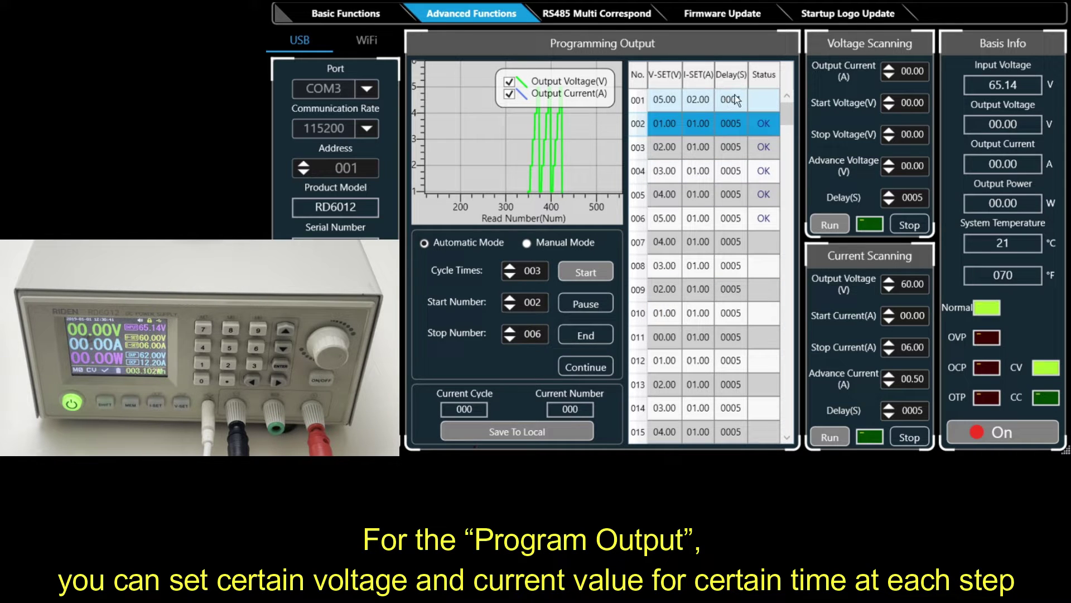
Step: Set programme step 001 to 4 V, 1 A and a 6-second delay
double_click(668, 99)
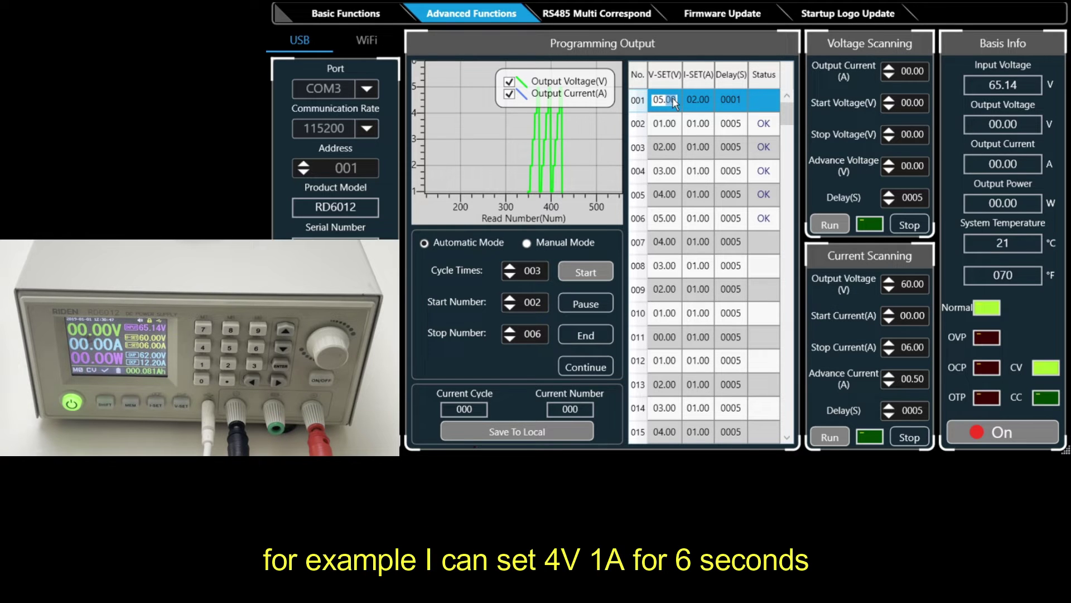
key("BackSpace")
key("BackSpace")
key("Return")
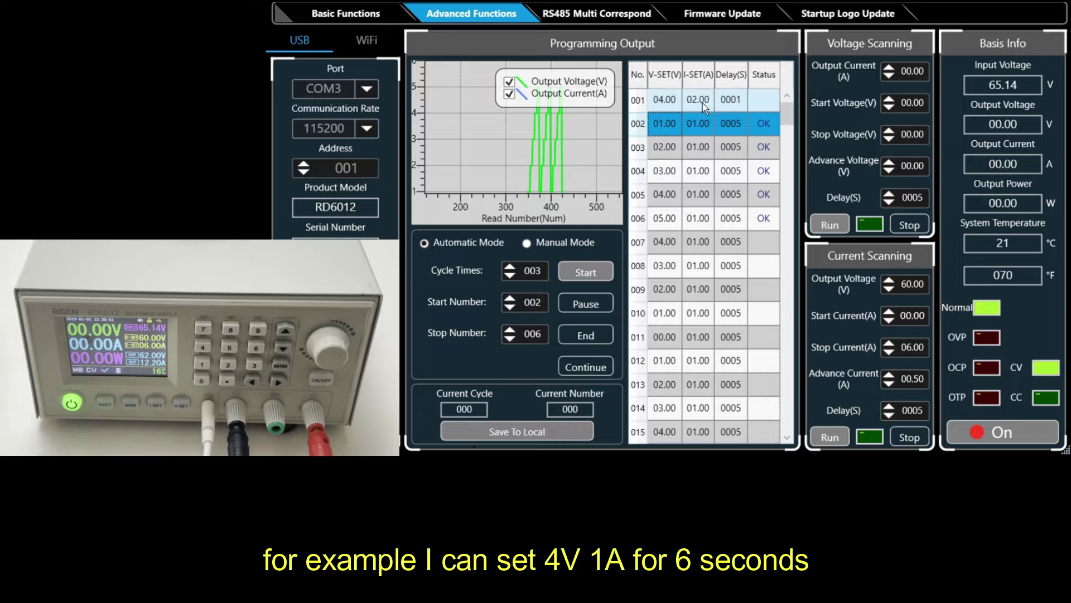
left_click(703, 102)
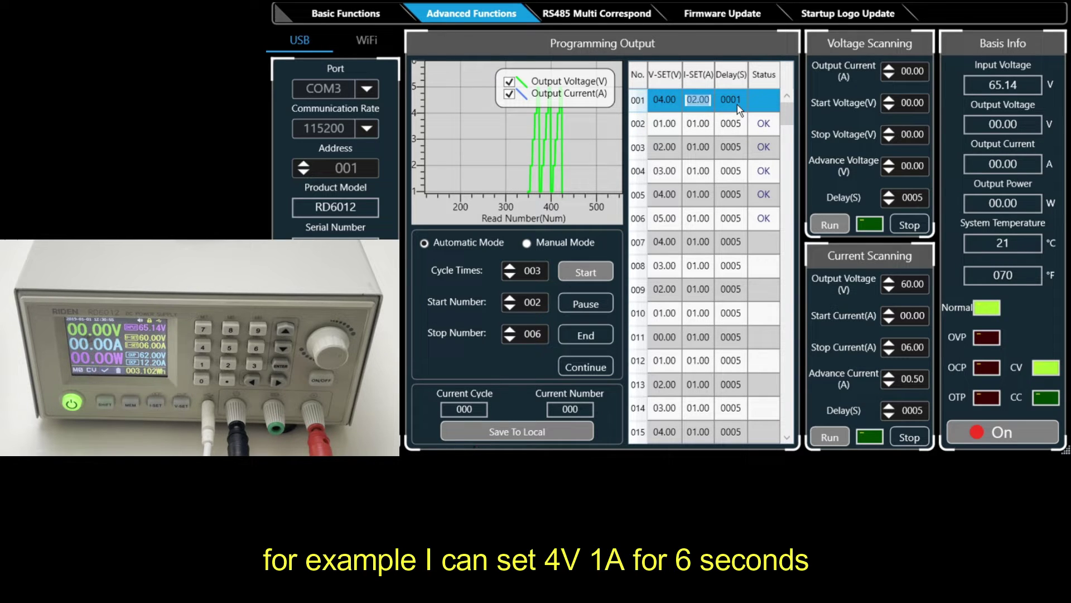
type("1")
key("Return")
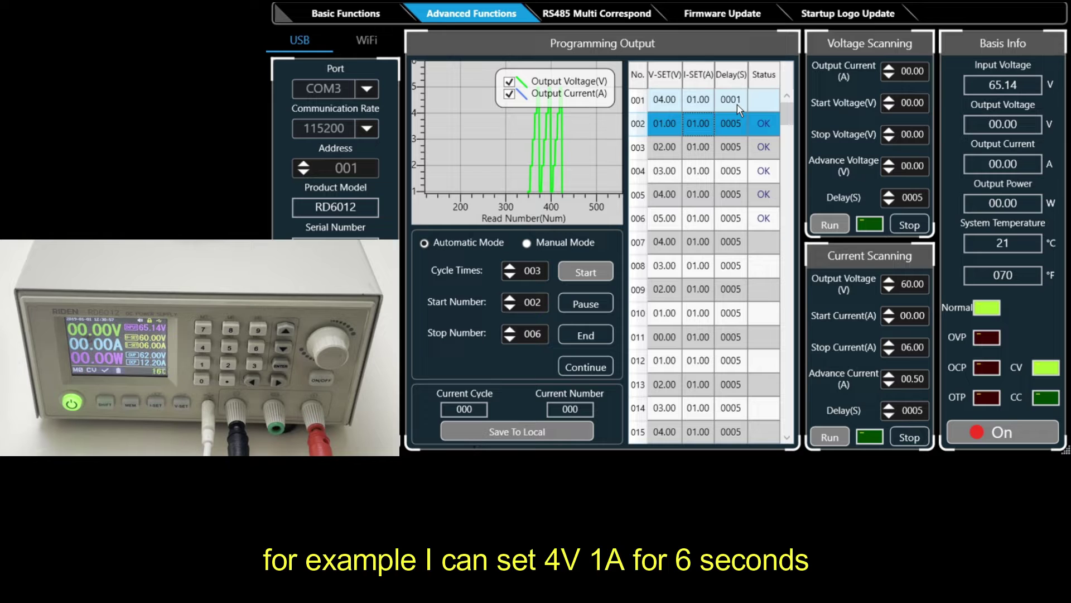
left_click(724, 102)
type("6")
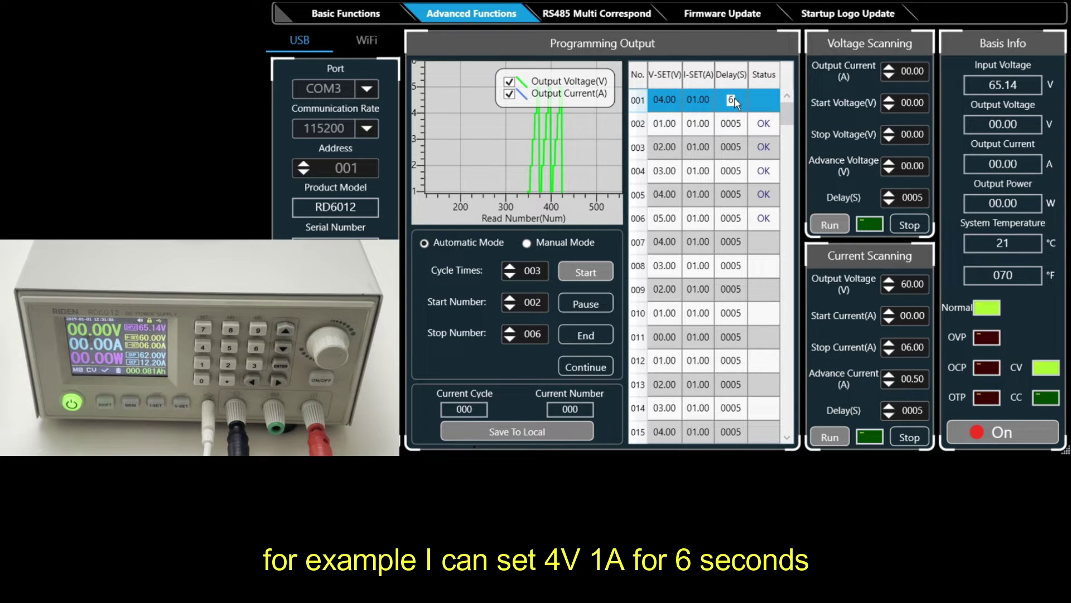
key("Return")
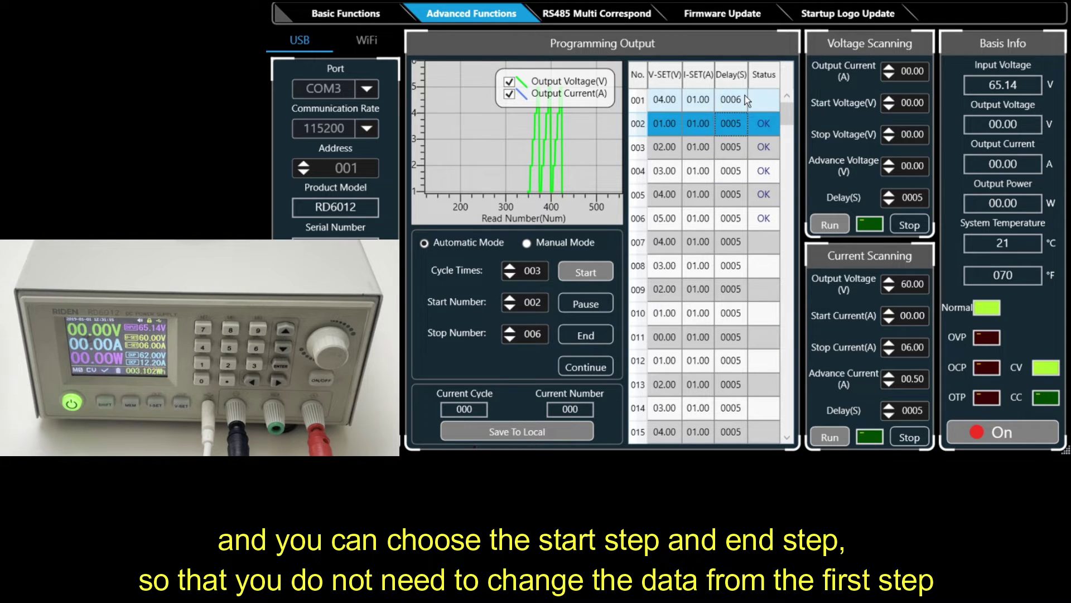
left_click(509, 299)
left_click(509, 299)
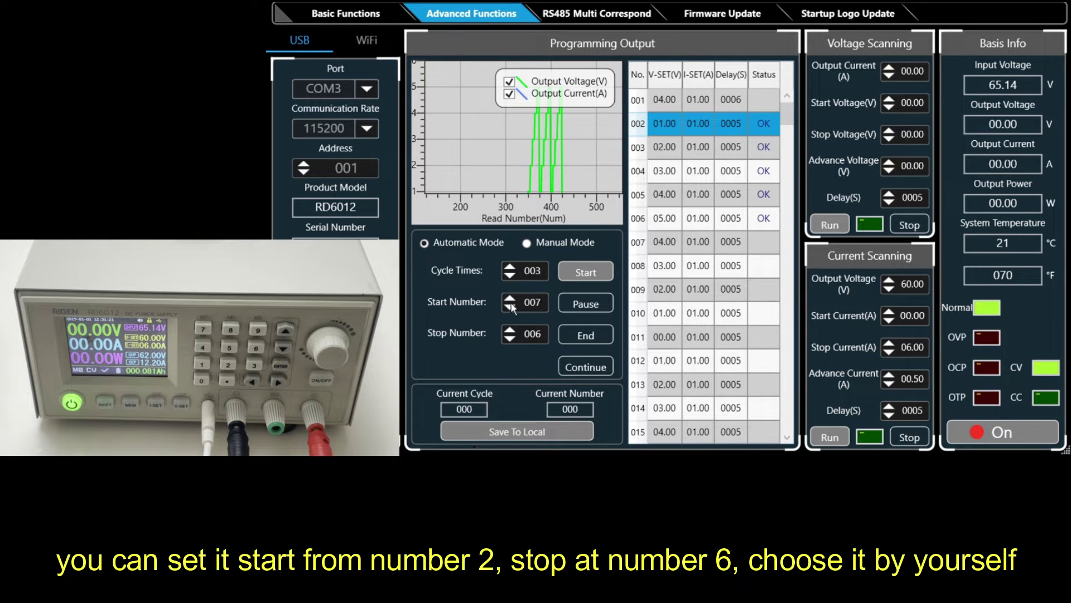
left_click(510, 306)
left_click(510, 337)
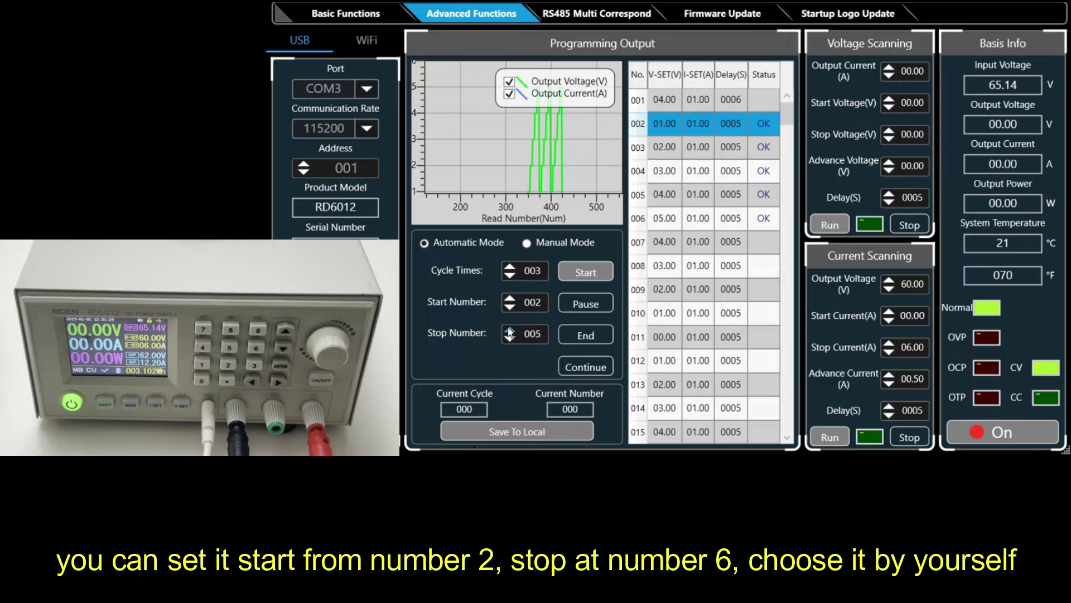
left_click(510, 330)
left_click(510, 330)
left_click(508, 337)
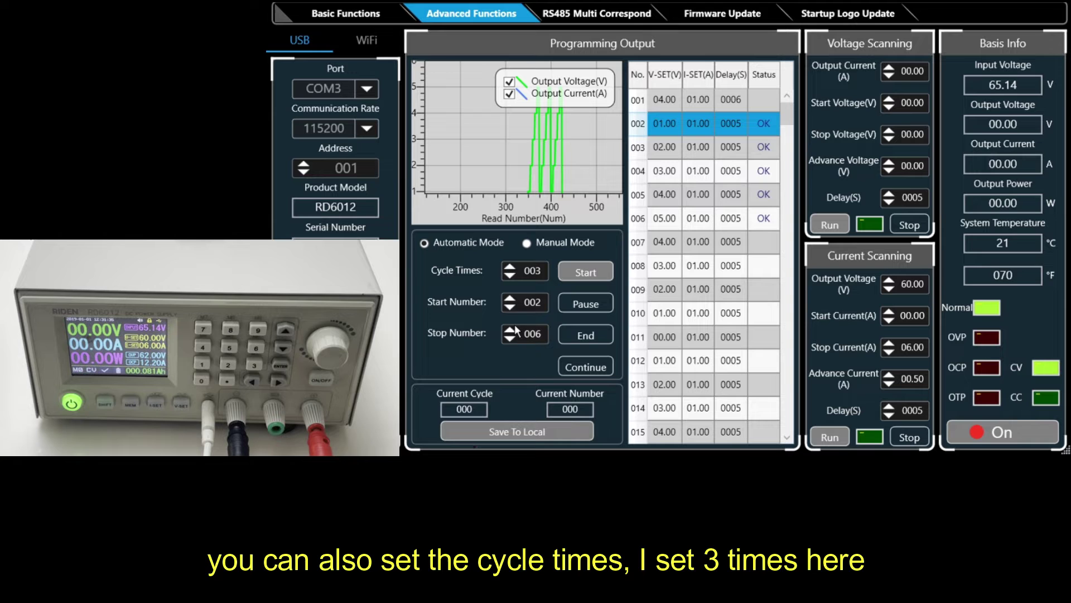
left_click(507, 277)
left_click(511, 267)
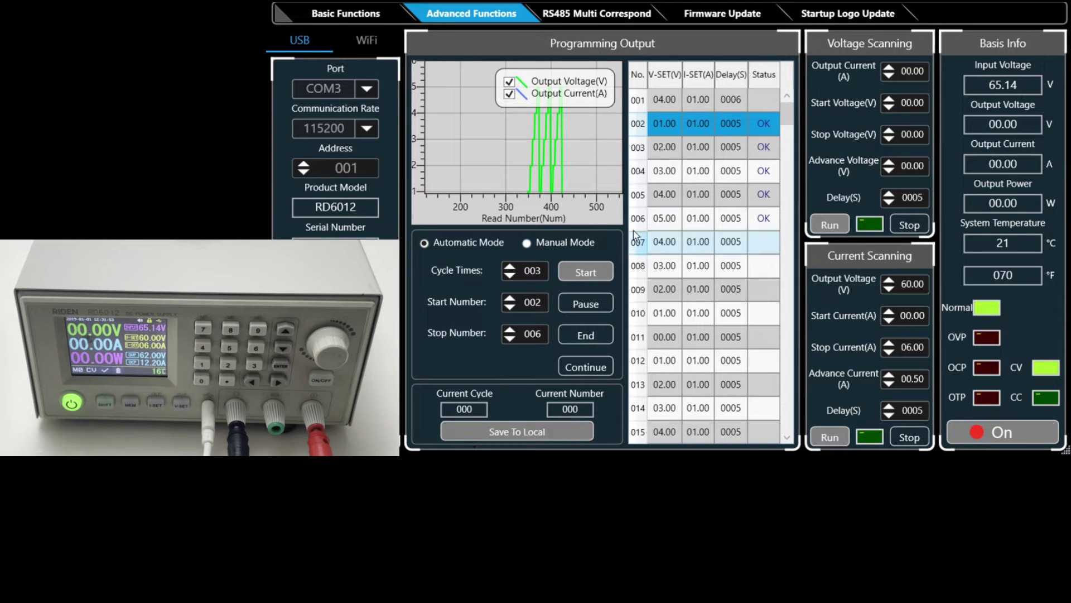
mouse_move(788, 125)
left_mouse_down()
mouse_move(777, 441)
mouse_move(787, 105)
left_mouse_up()
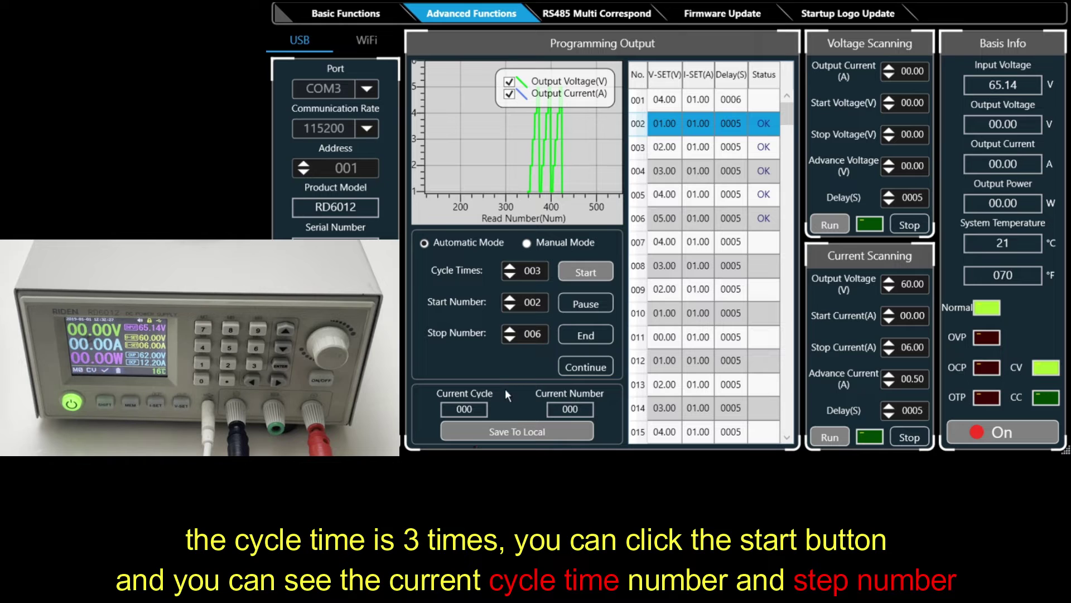
Step: Run the programmed output sequence for steps 002–006 over three cycles
left_click(582, 276)
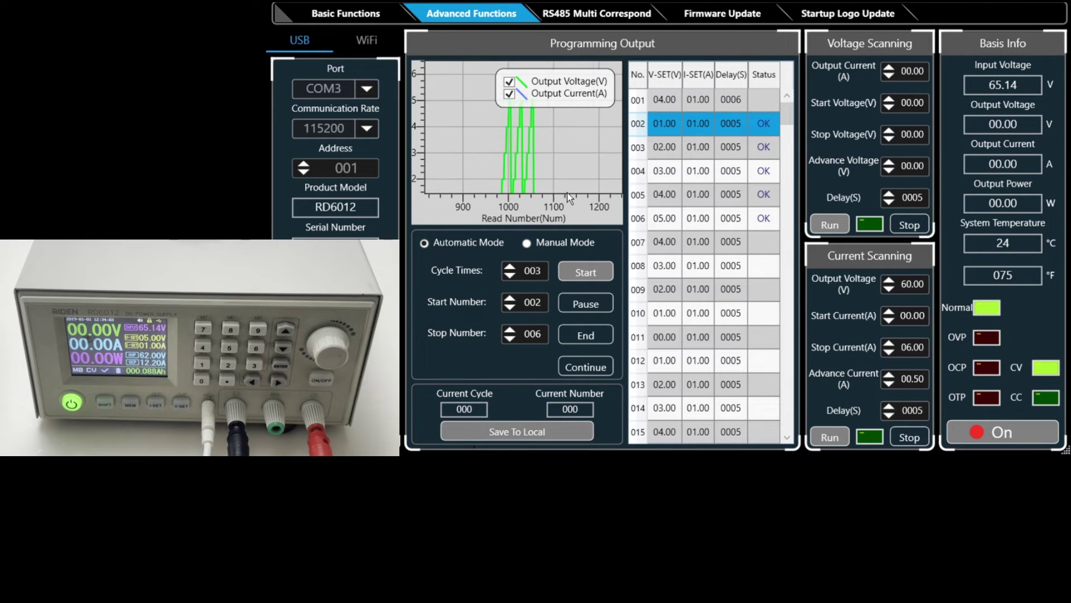
scroll(563, 184, "up", 2)
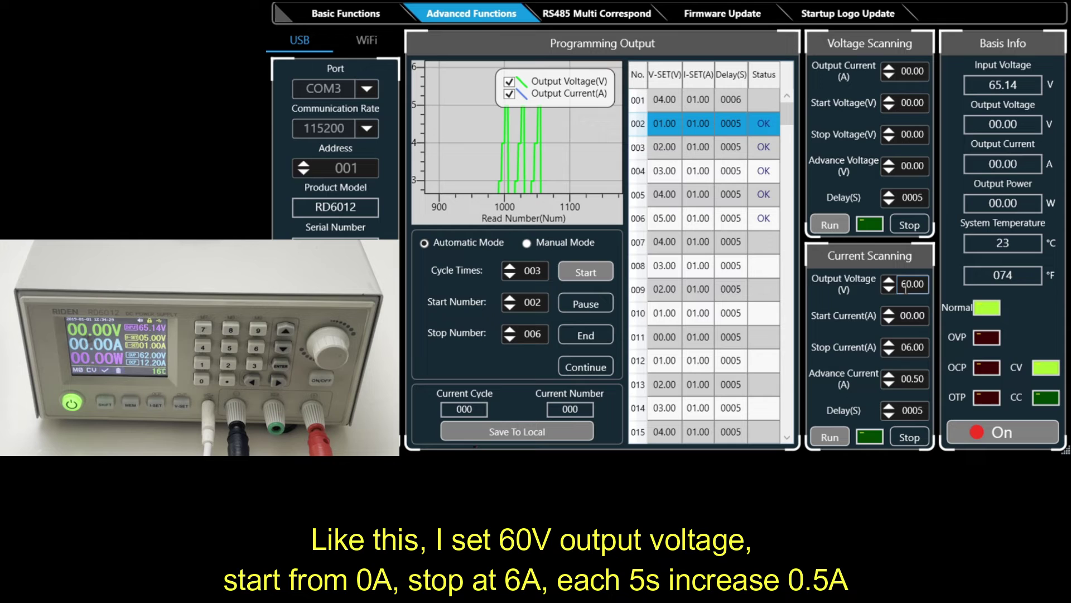
left_click(903, 316)
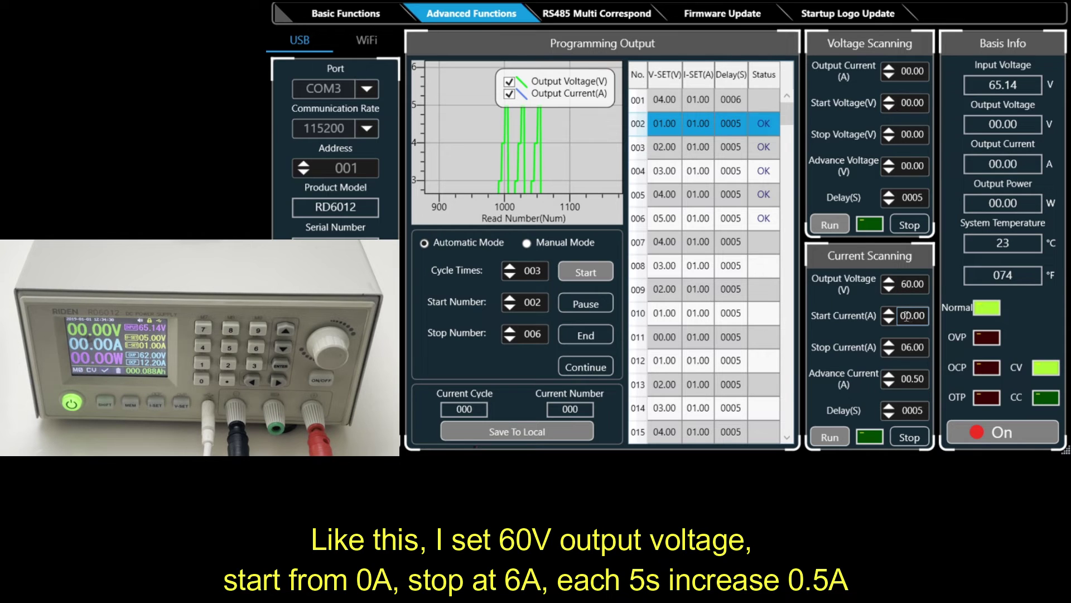
left_click(911, 347)
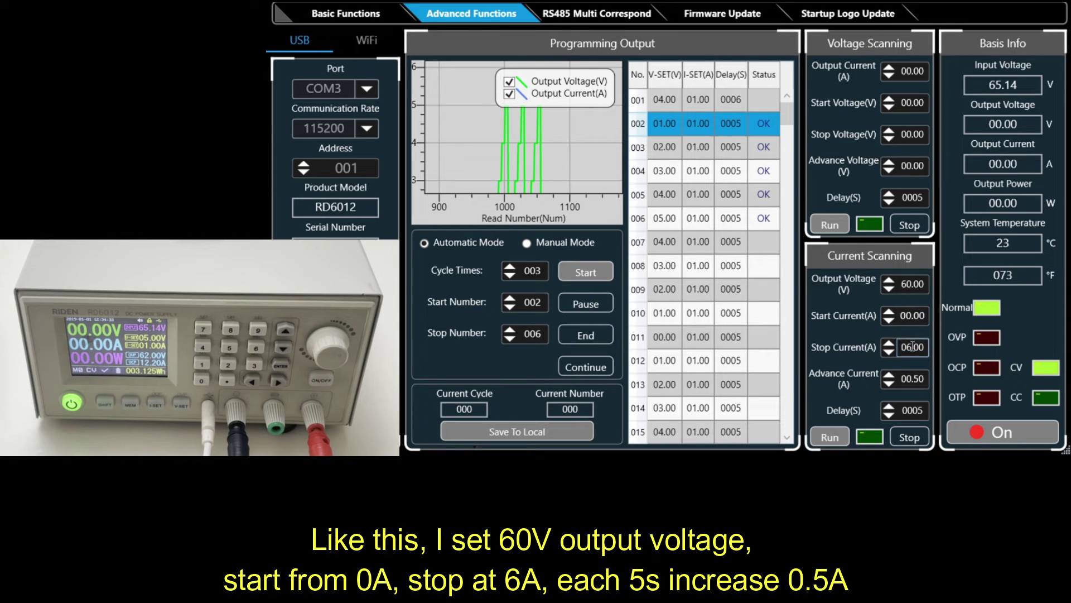
left_click(898, 317)
left_click(910, 347)
left_click(901, 378)
left_click(904, 409)
left_click(912, 316)
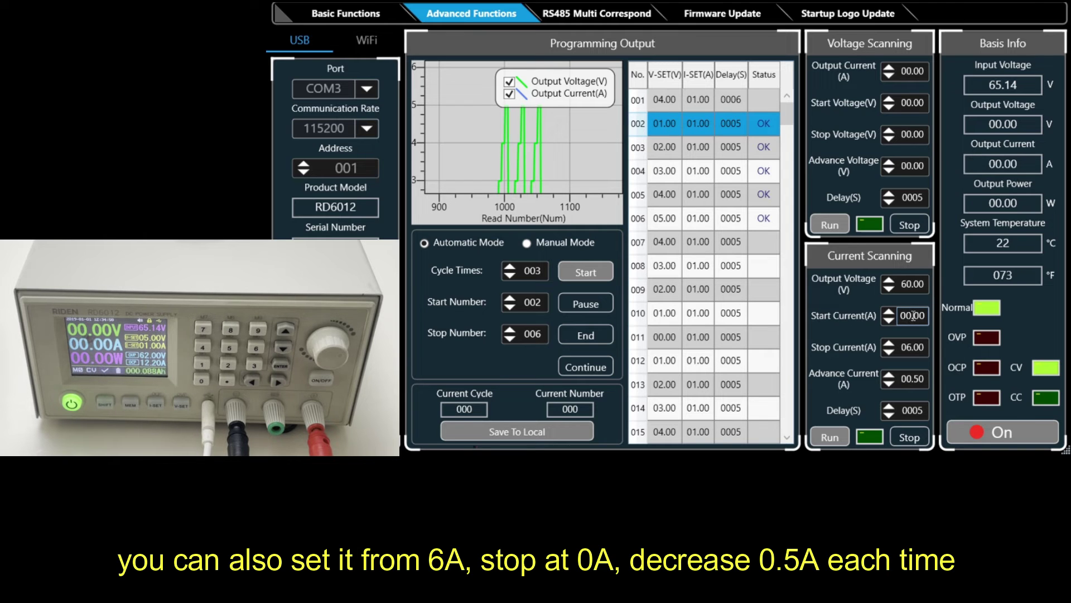
left_click(917, 349)
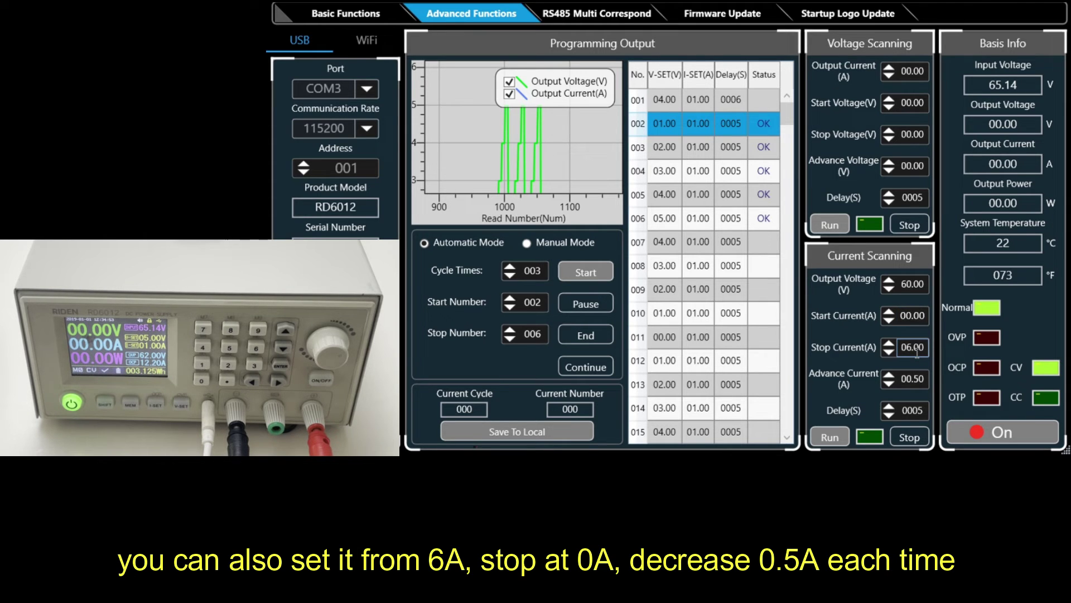
left_click(917, 381)
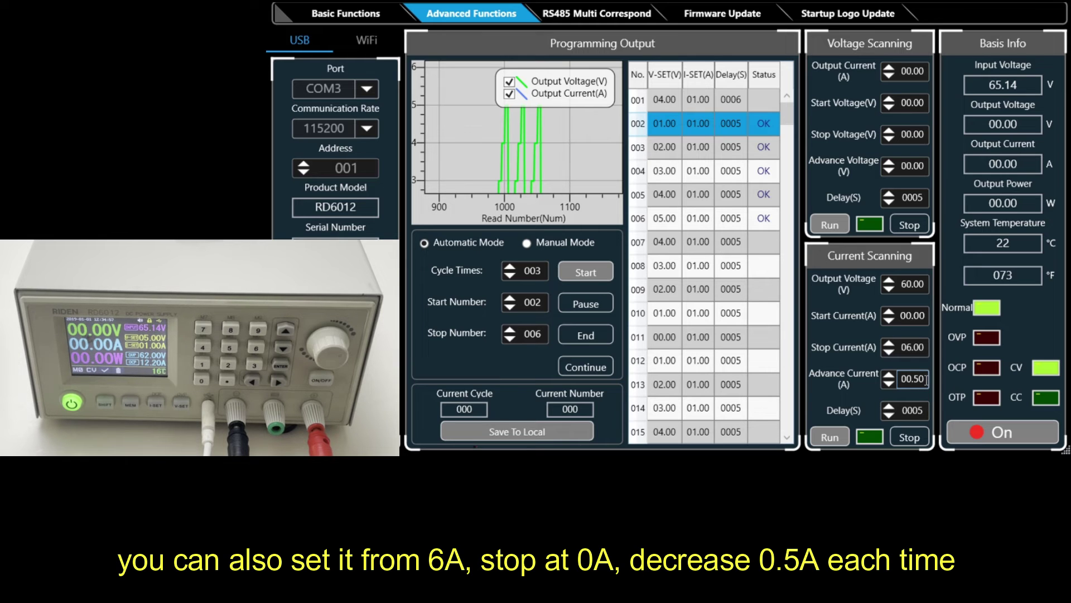
Step: Run the 60 V current scan from 0 to 6 A in 0.5 A steps
left_click(829, 437)
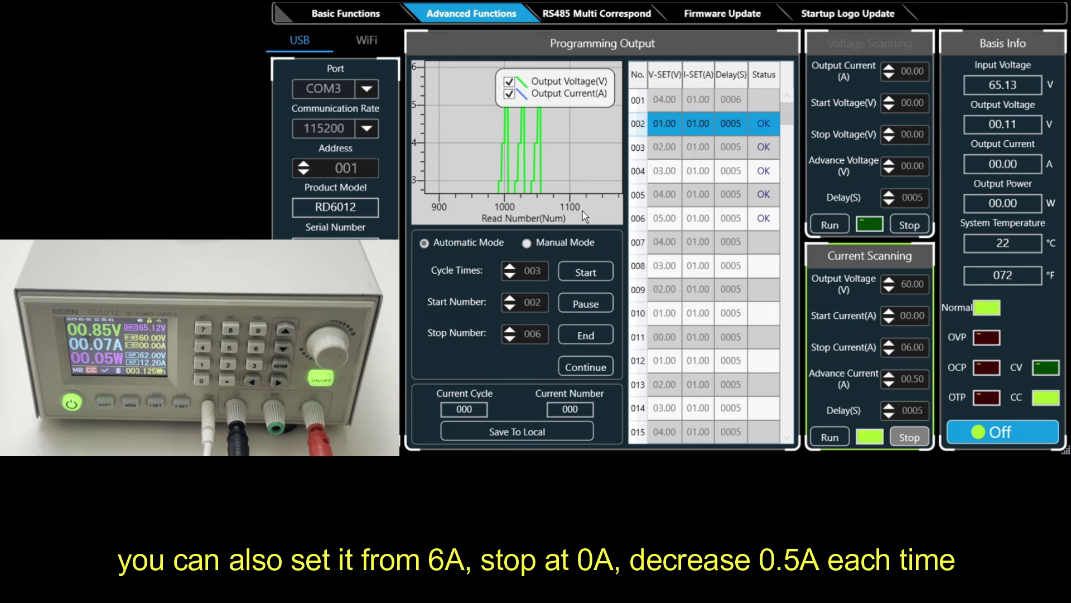